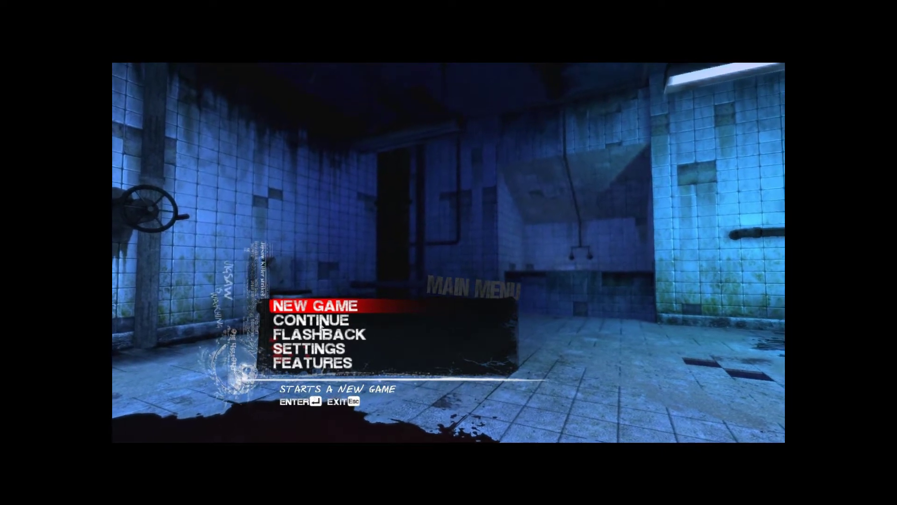
Step: Move the main menu selection down from NEW GAME to CONTINUE
key(Down)
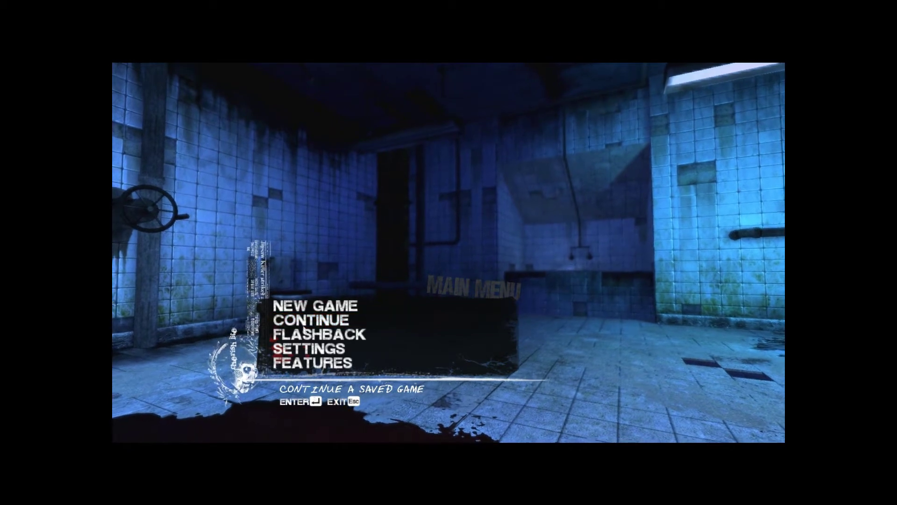
Step: Choose CONTINUE to load the saved game into the wallpapered hallway
click(274, 320)
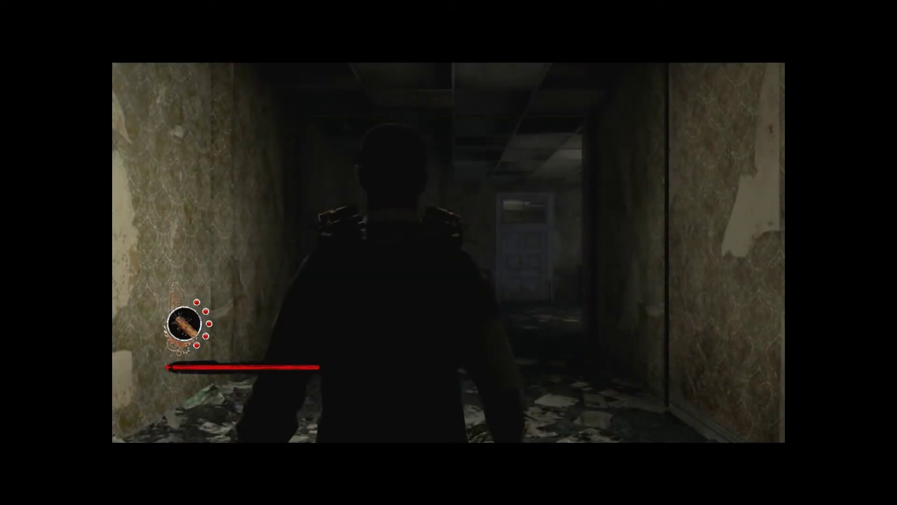
Step: Walk down the hallway and across the room, then push open the barred door
key(w)
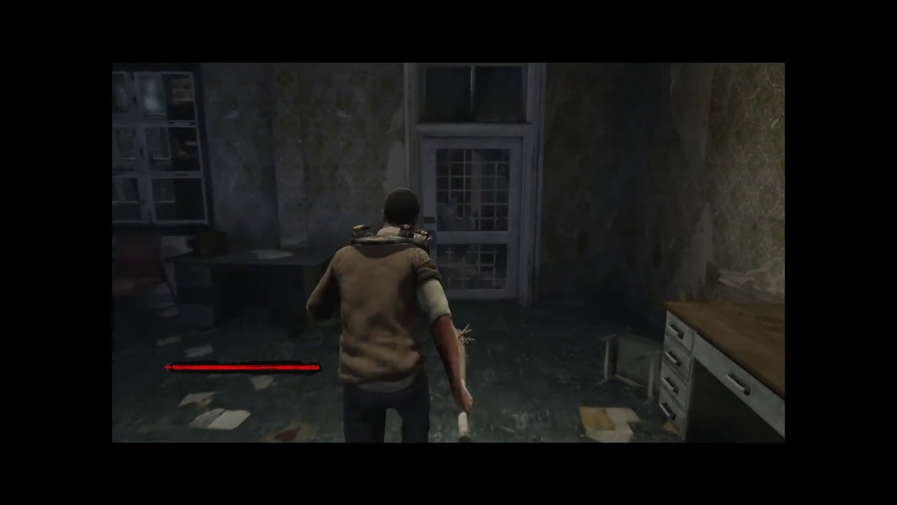
key(w)
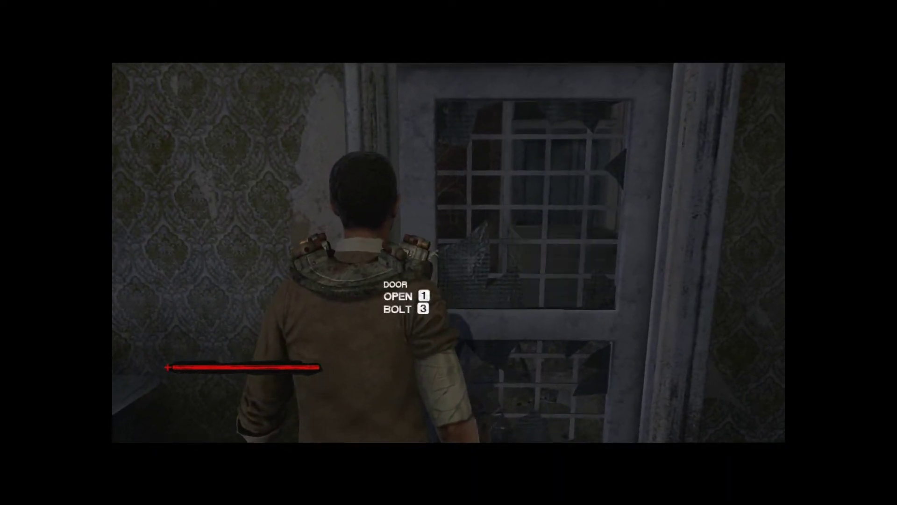
key(1)
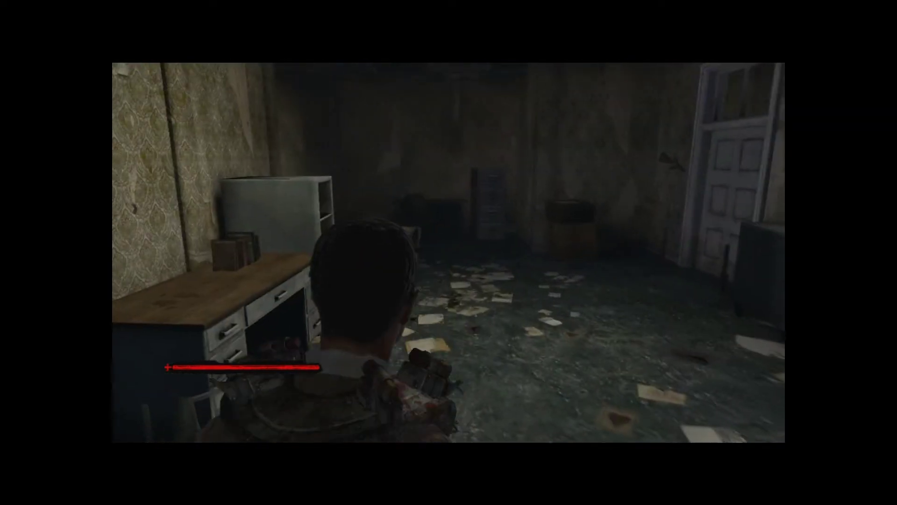
Step: Cross the next room, open its door, and enter the room with papers on the floor
key(w)
key(w)
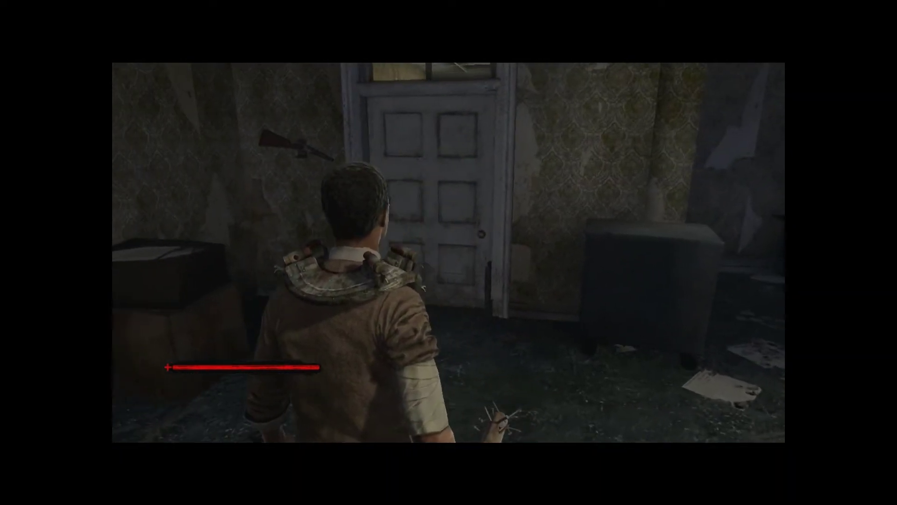
key(w)
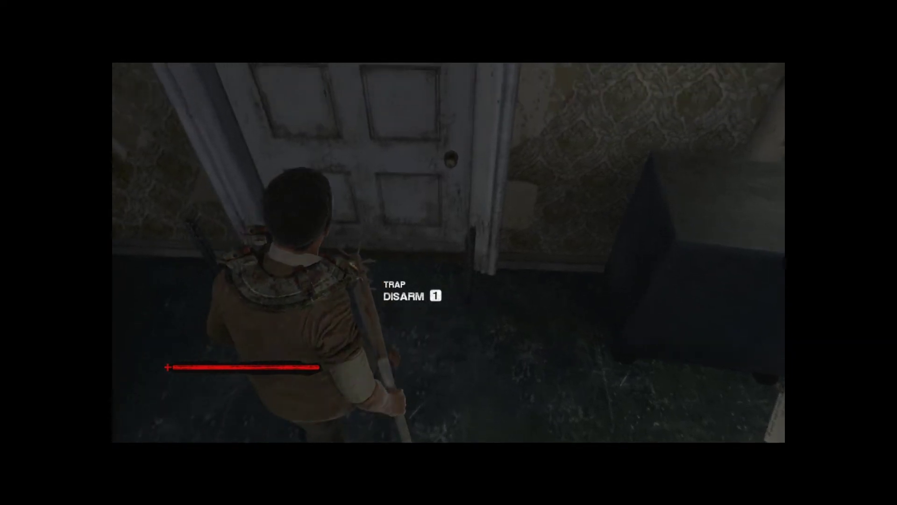
key(w)
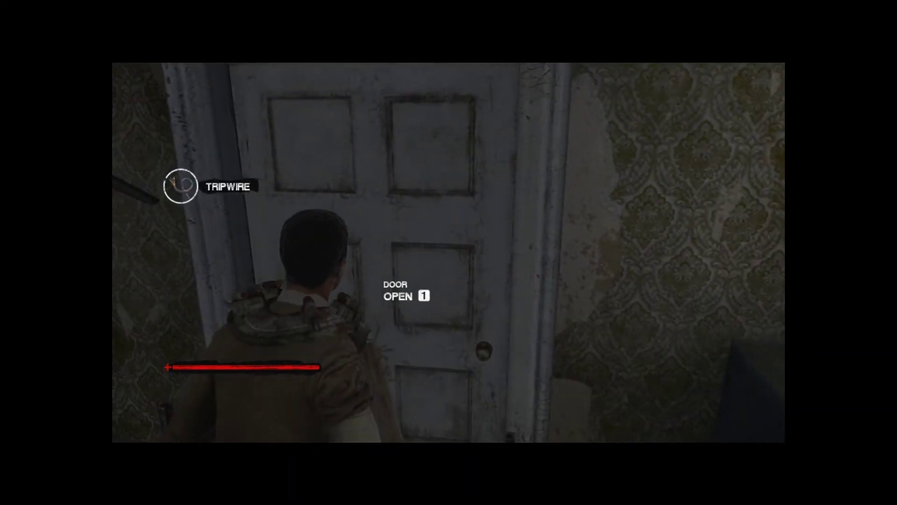
key(e)
key(w)
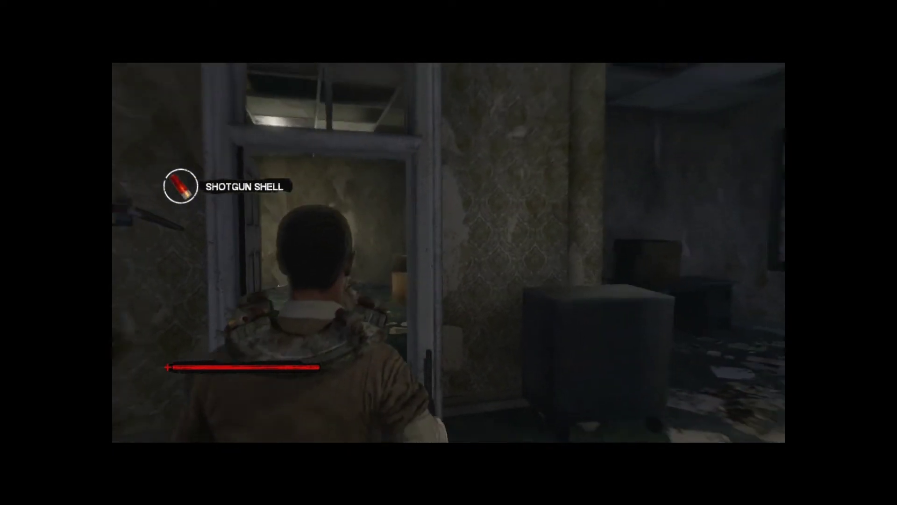
key(w)
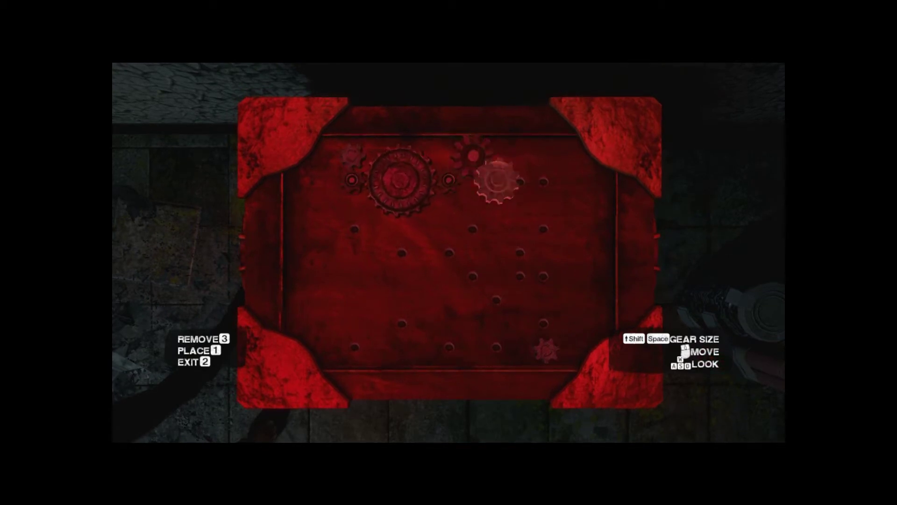
Step: Fit the medium and large gears into their sockets, accept the Coupler (Full), and walk on
key(space)
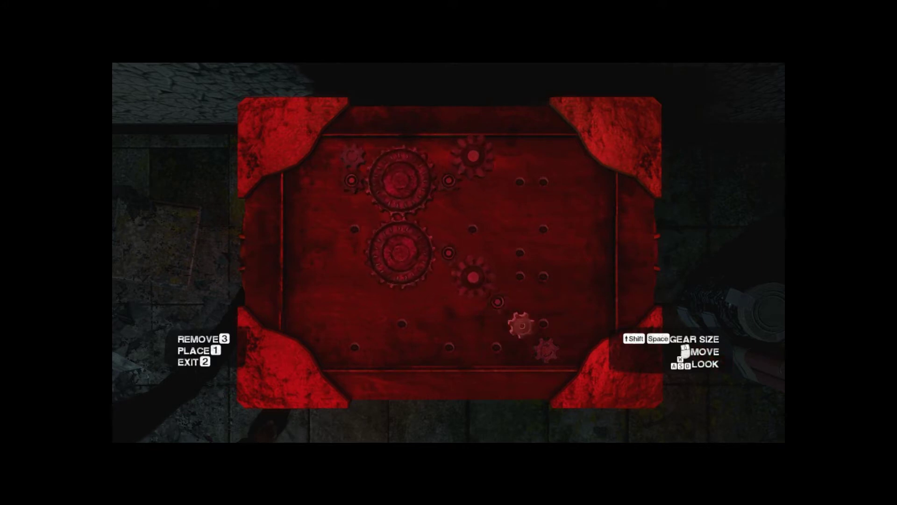
key(space)
key(shift)
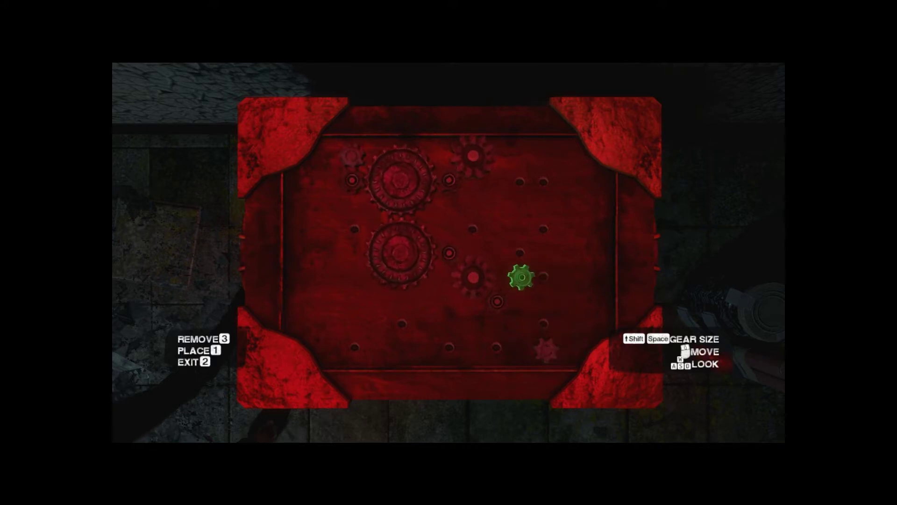
key(space)
key(space)
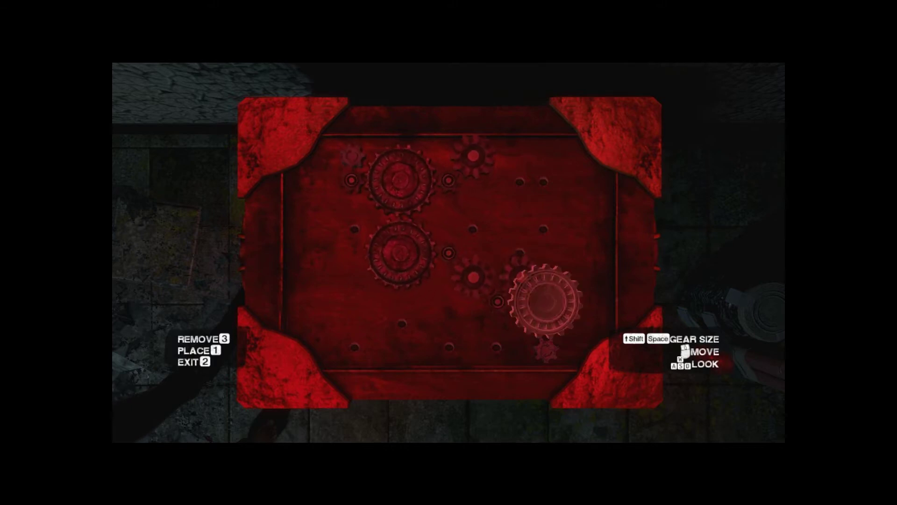
click(496, 348)
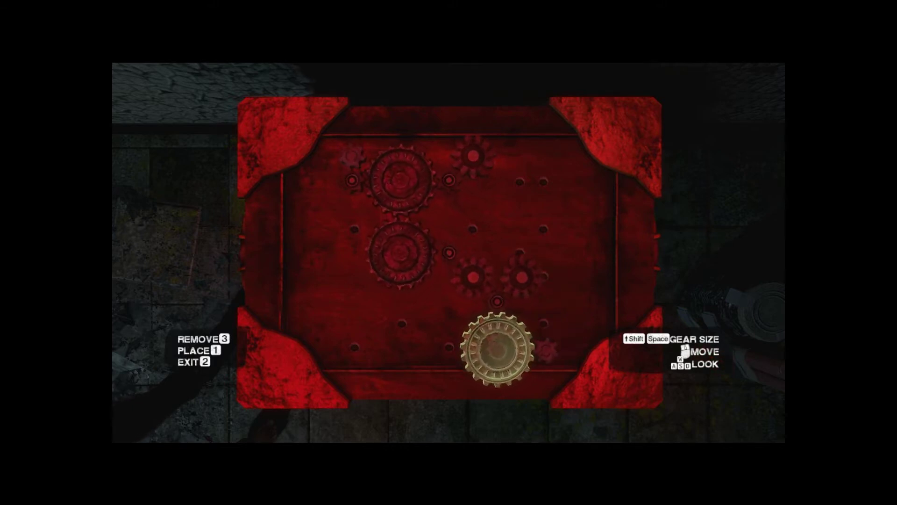
key(2)
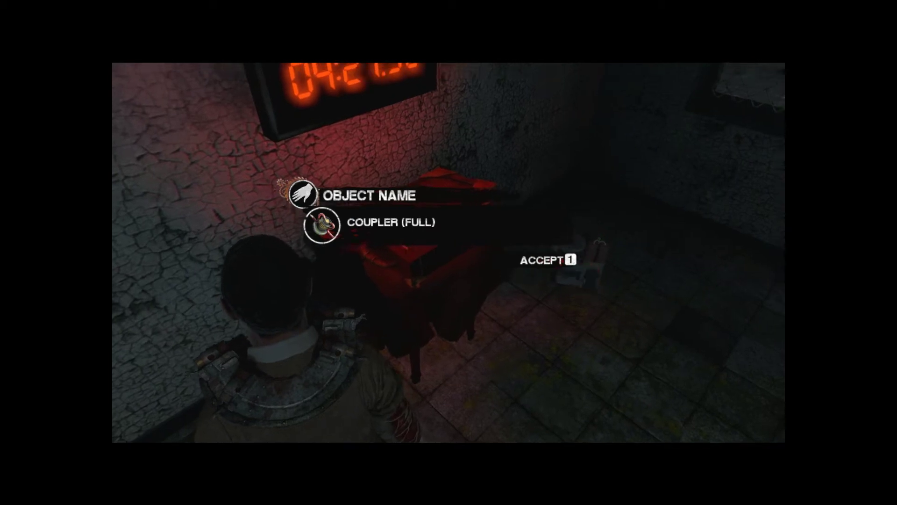
key(w)
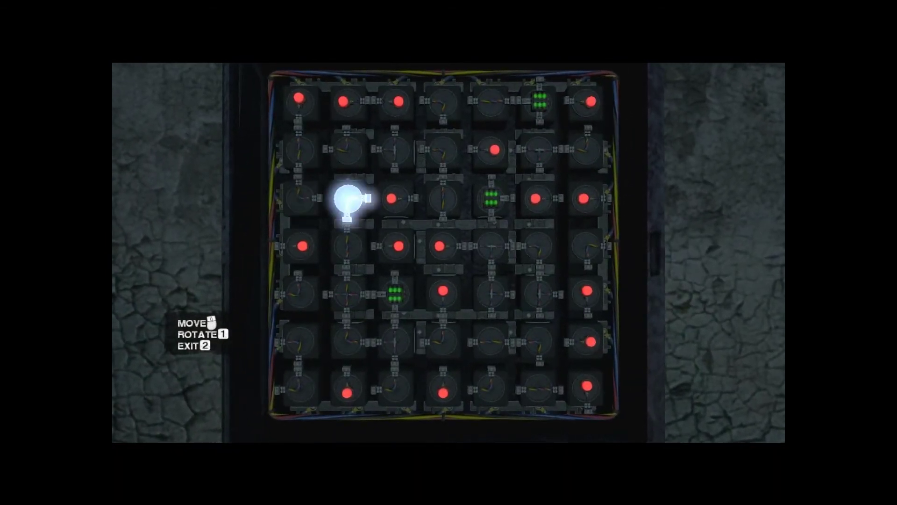
Step: Rotate the first tile plus the bottom-row and lower-left tiles to light more connections
key(1)
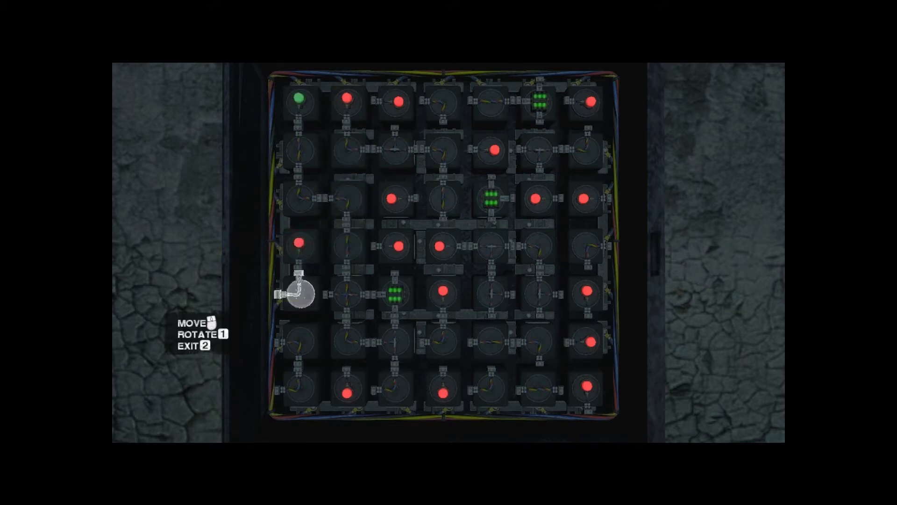
click(351, 341)
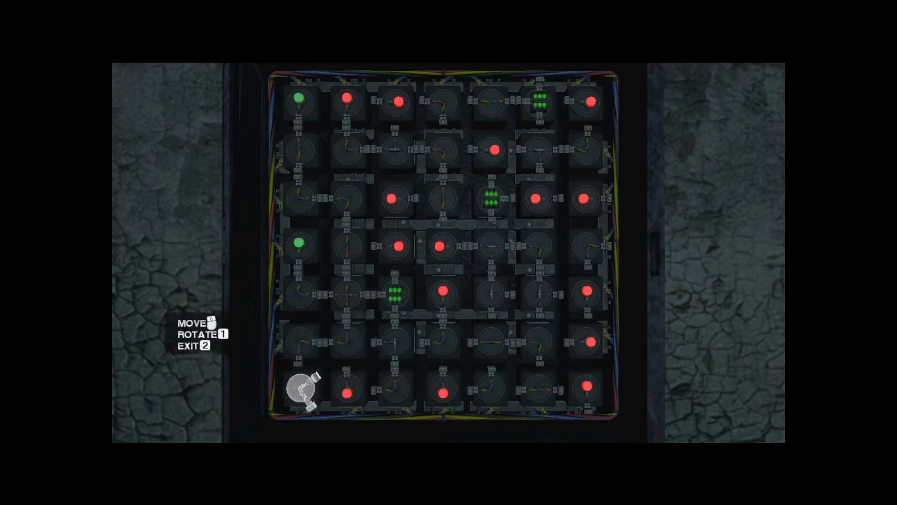
click(298, 390)
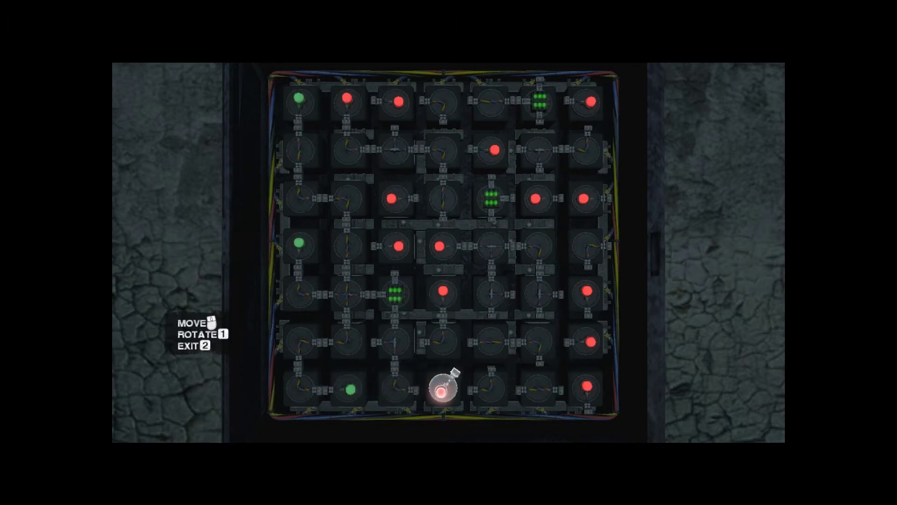
click(444, 387)
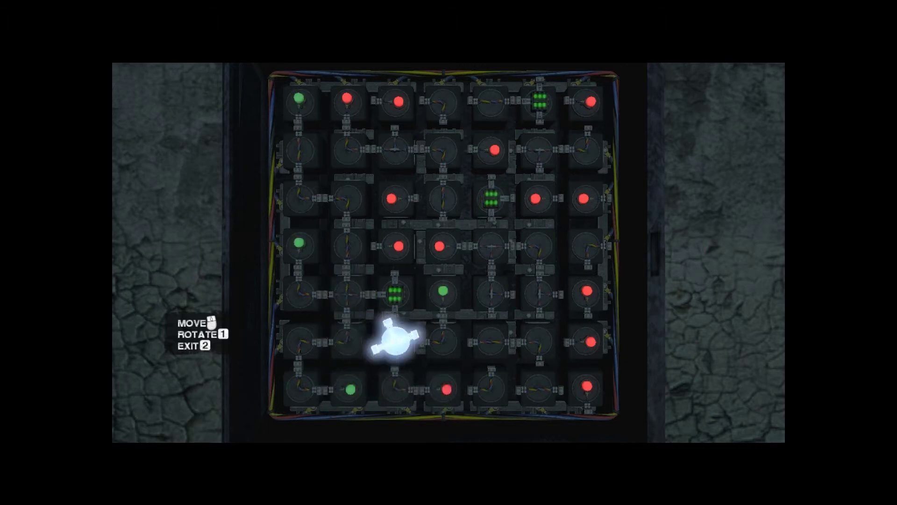
click(443, 342)
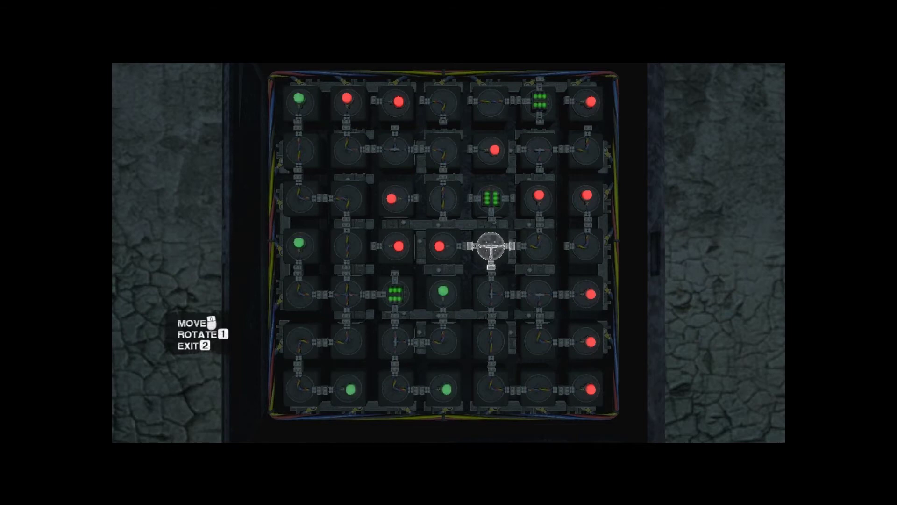
Step: Turn the centre T-piece, top-row piece, second-row T-piece and centre junction to route power right
key(1)
key(1)
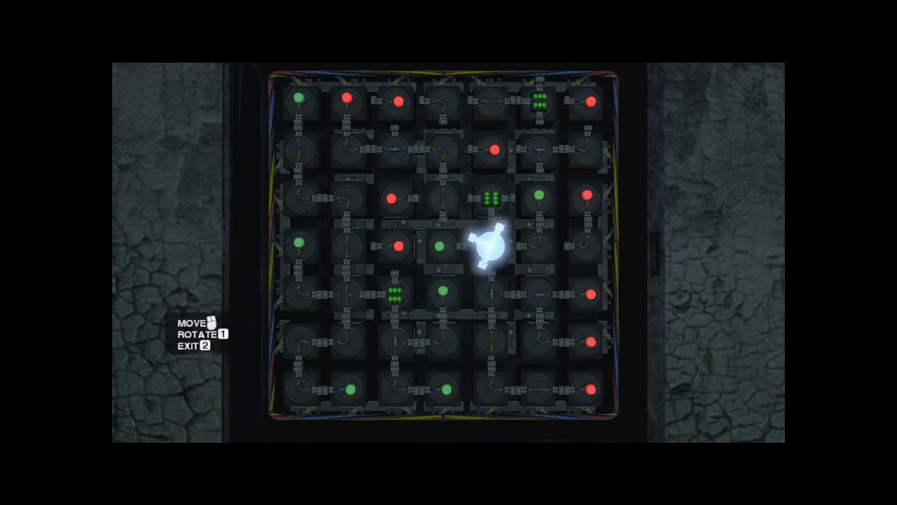
key(1)
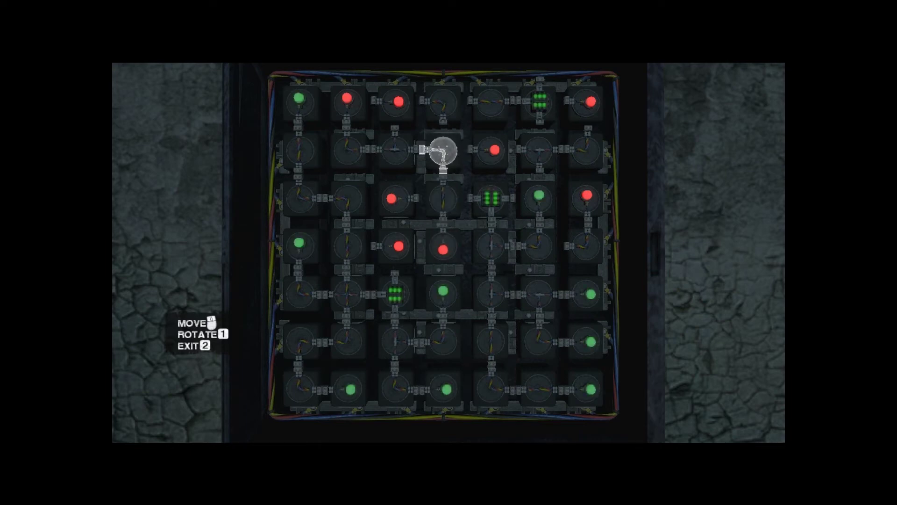
key(1)
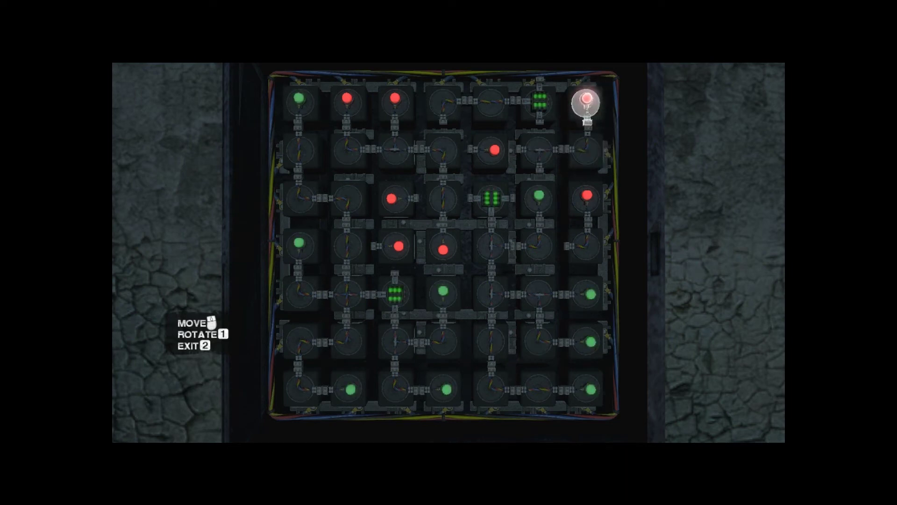
key(1)
key(1)
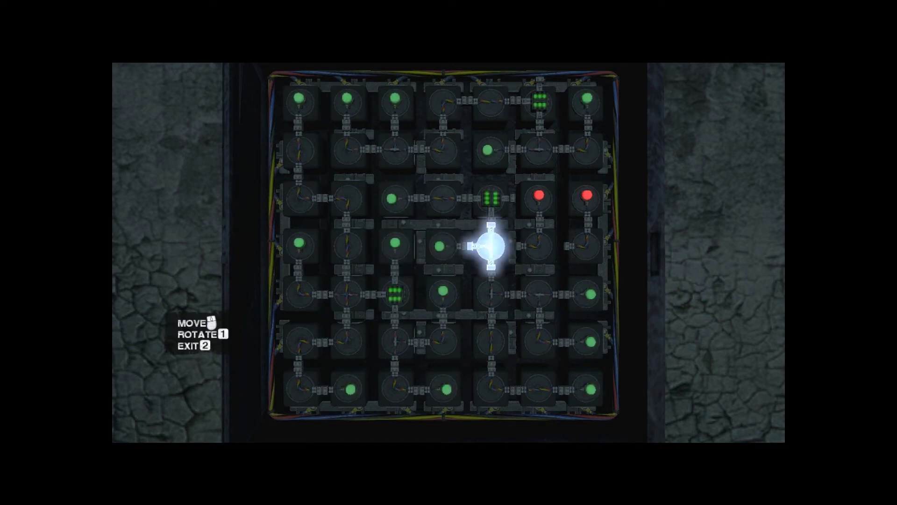
key(1)
key(1)
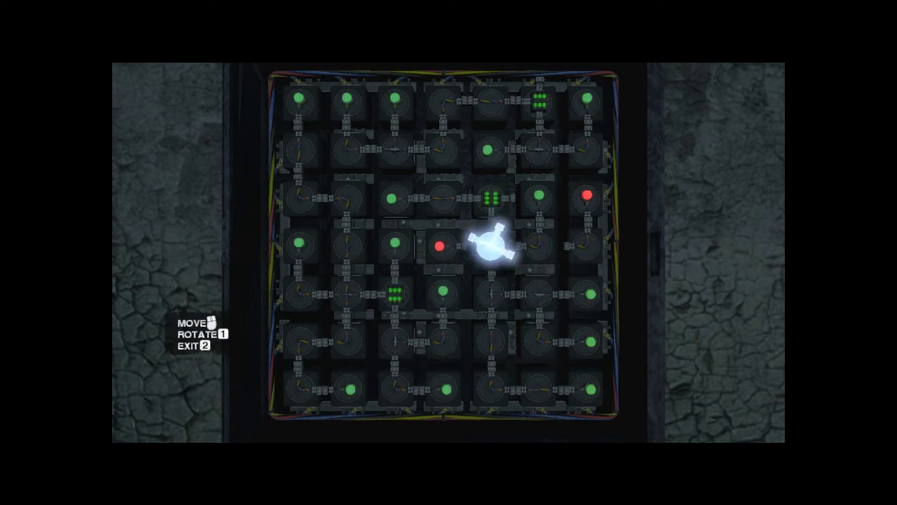
key(1)
key(1)
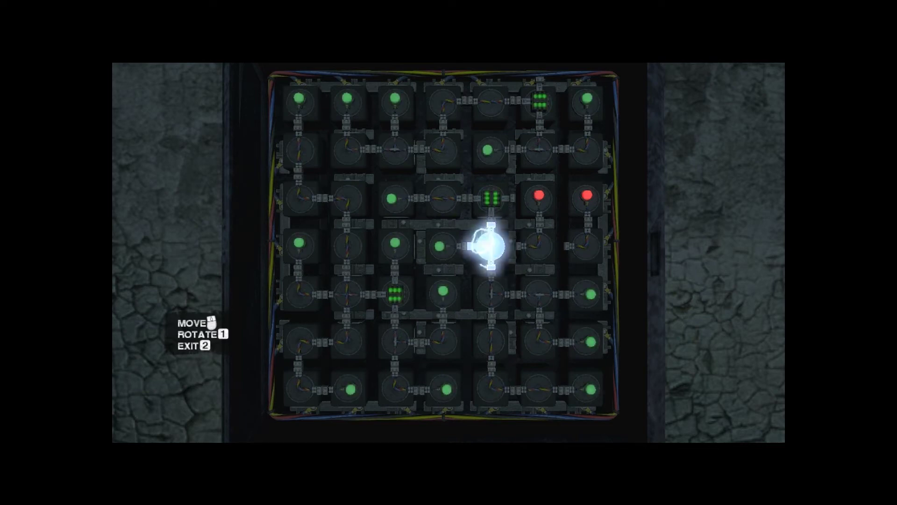
key(1)
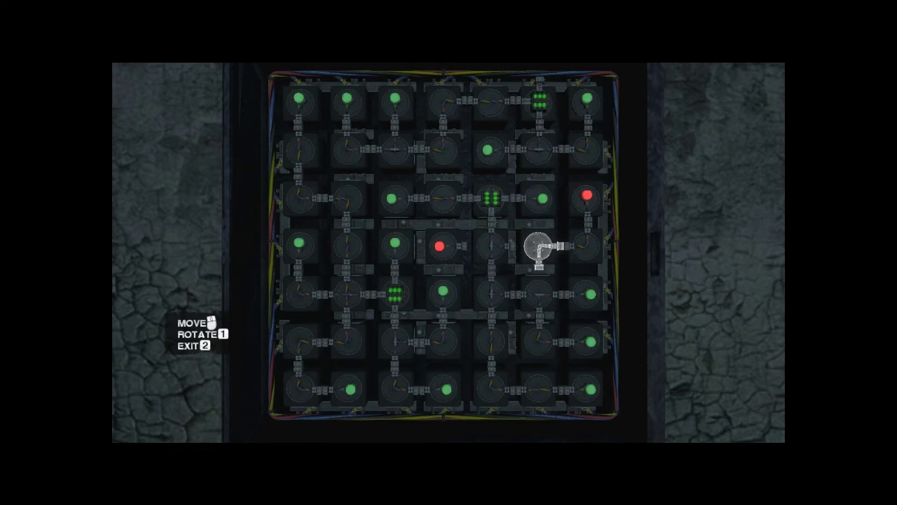
Step: Rotate the lower-right and right-column tiles and rework the centre junction to clear red lights
key(1)
key(1)
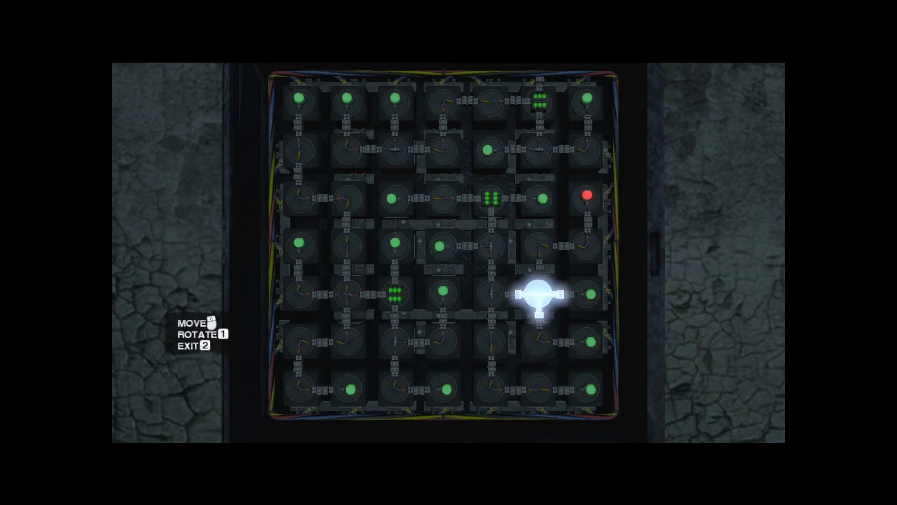
key(1)
key(1)
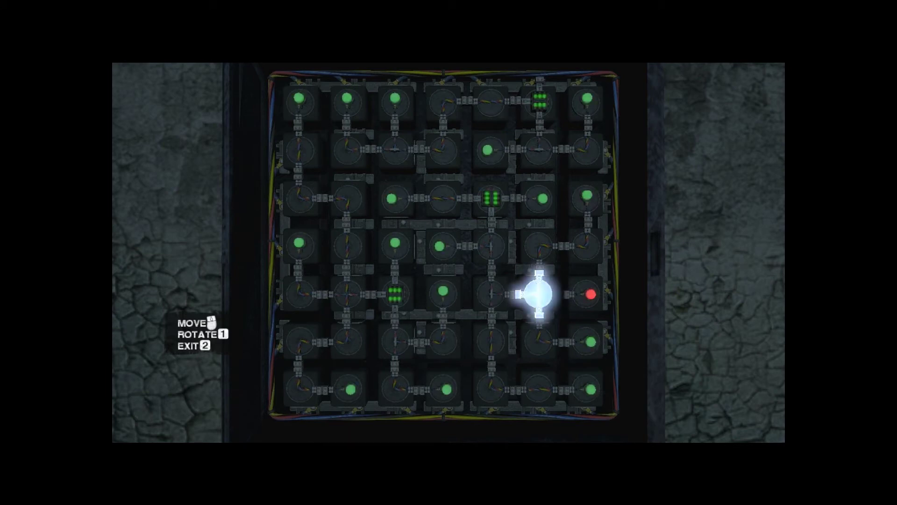
key(1)
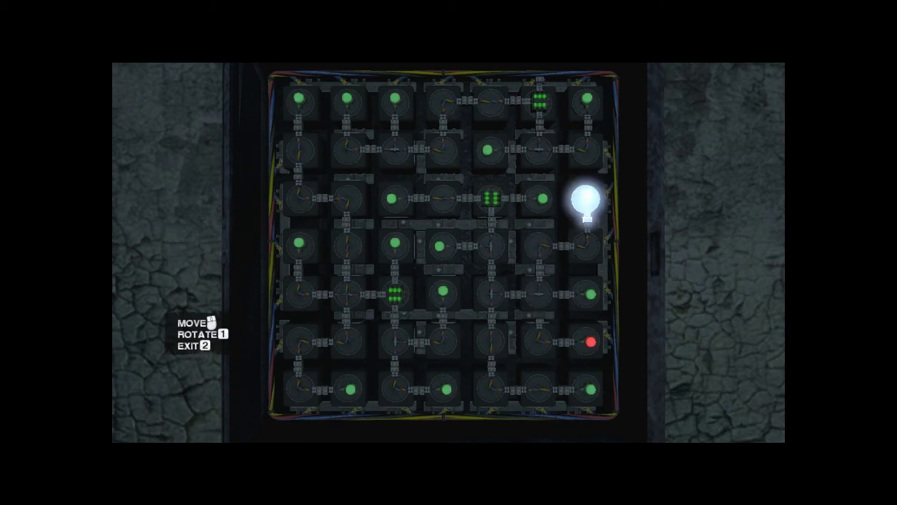
key(1)
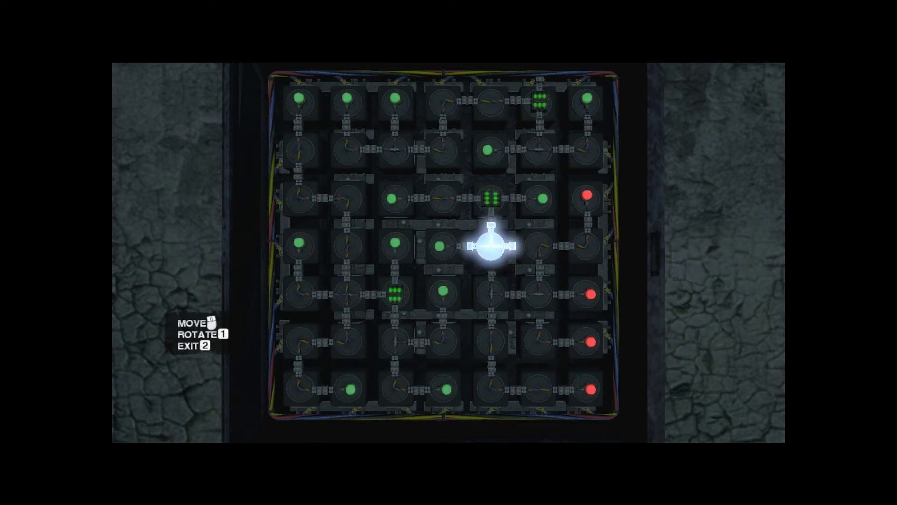
key(1)
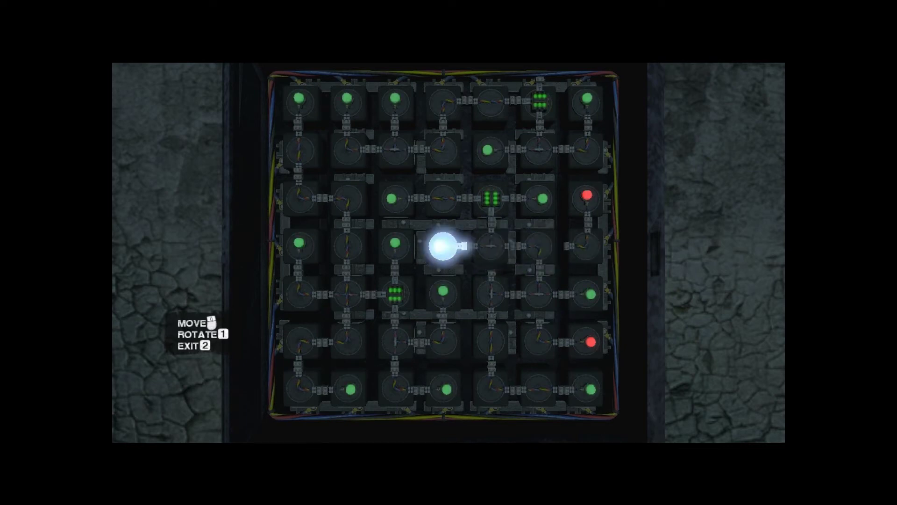
key(1)
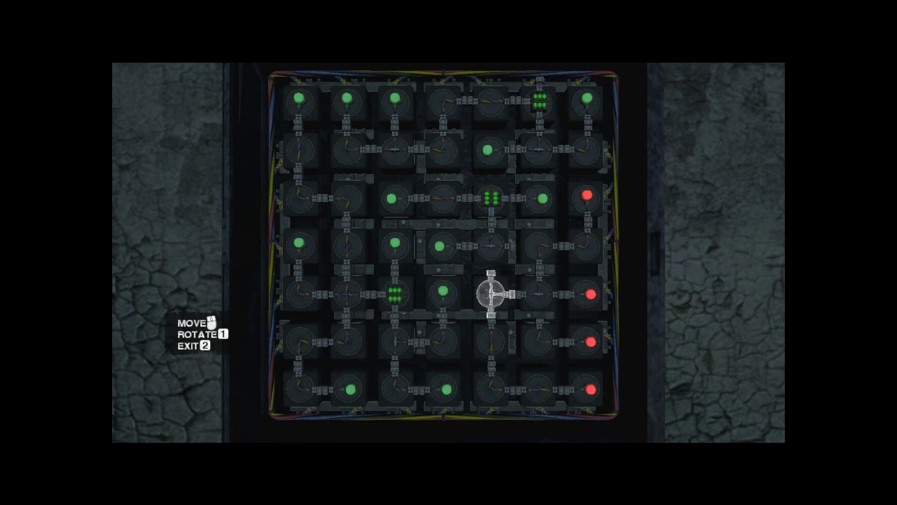
key(1)
key(1)
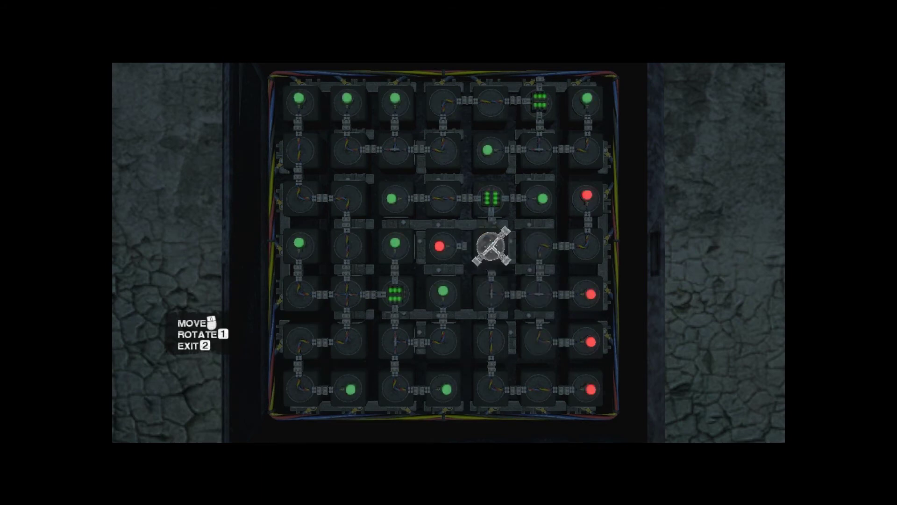
key(1)
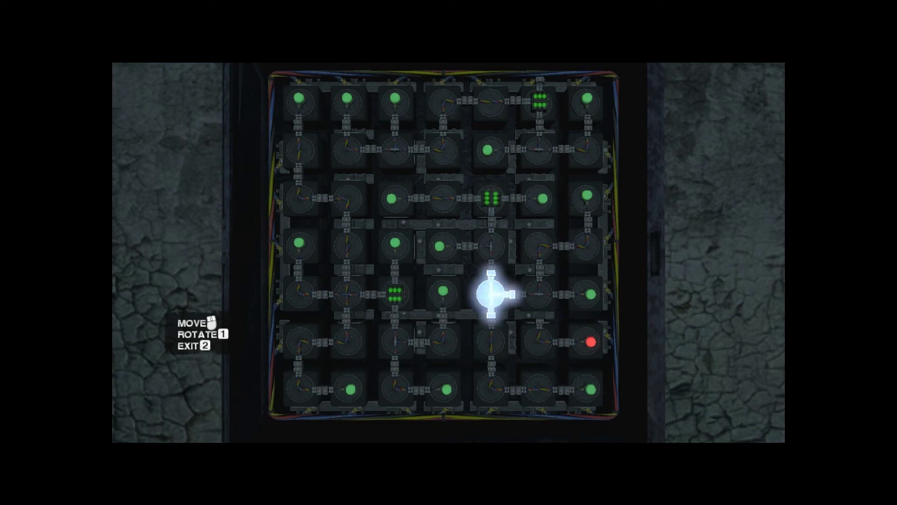
key(1)
key(1)
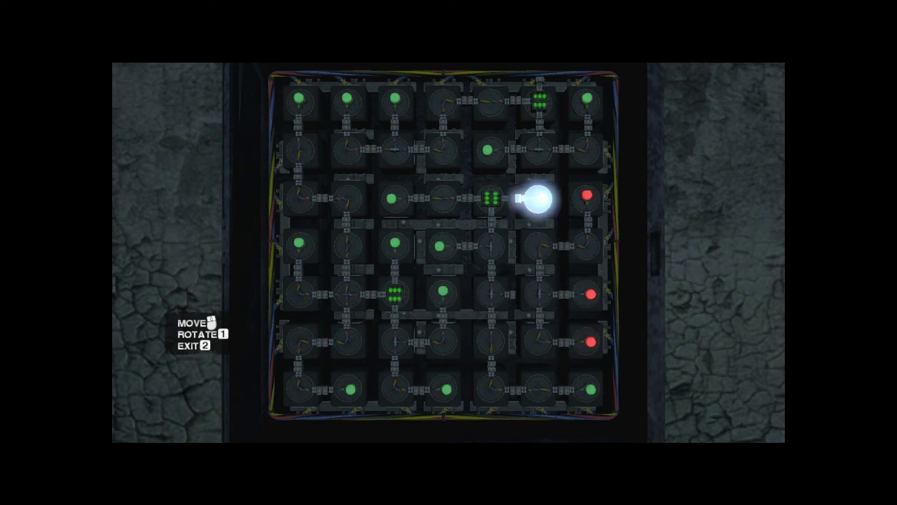
key(1)
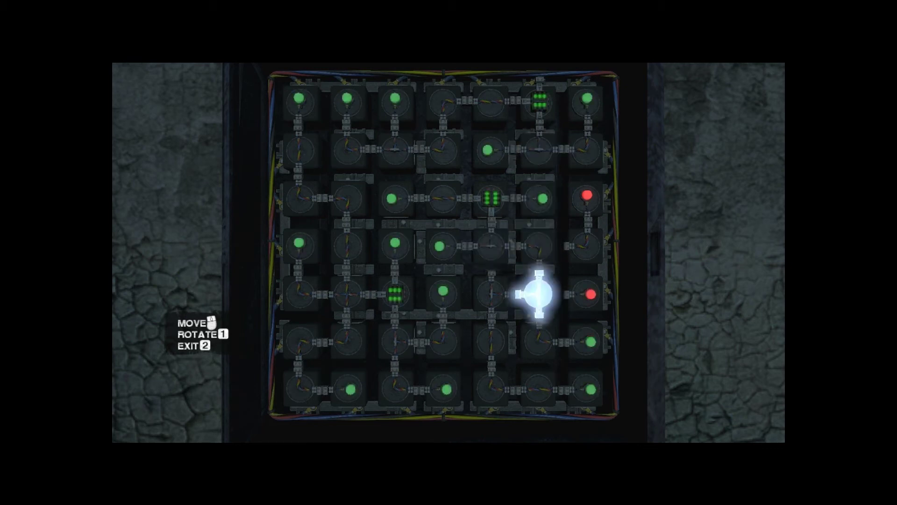
Step: Rotate the cross, pipe-bend, top-row and central junction tiles until every light glows green
key(1)
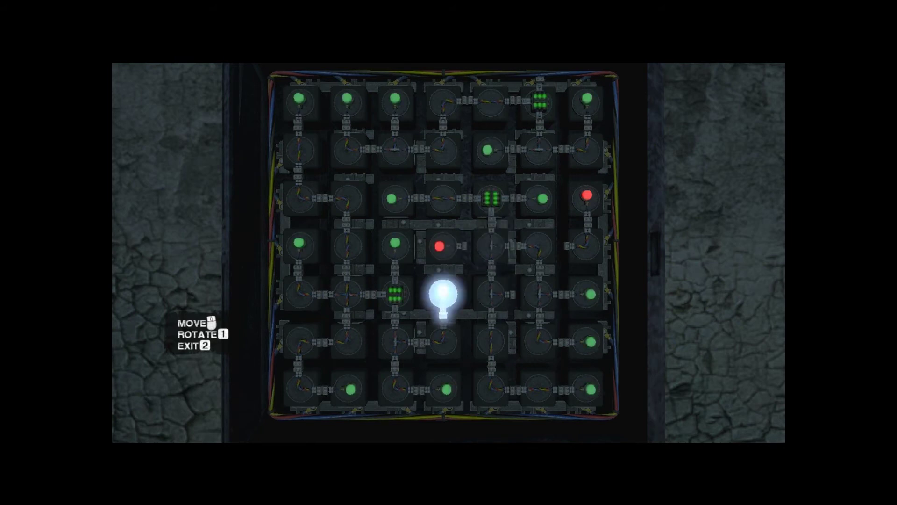
key(1)
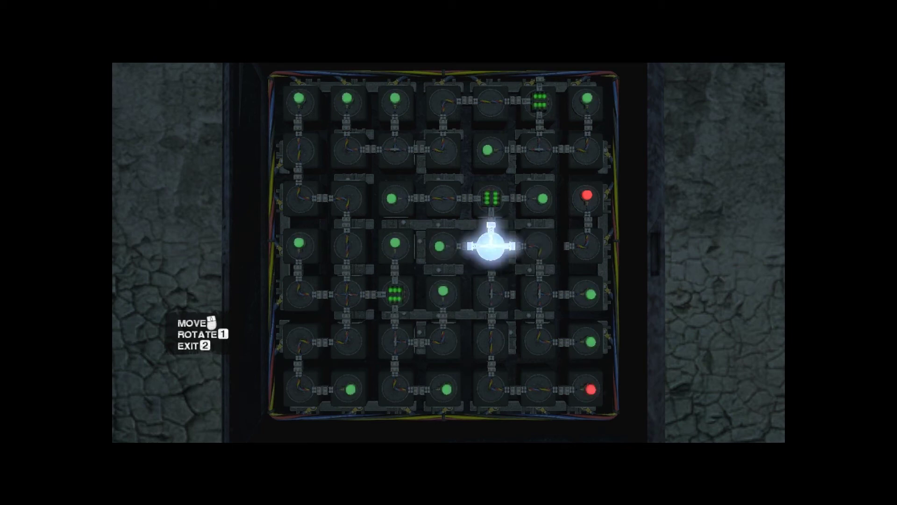
key(1)
key(1)
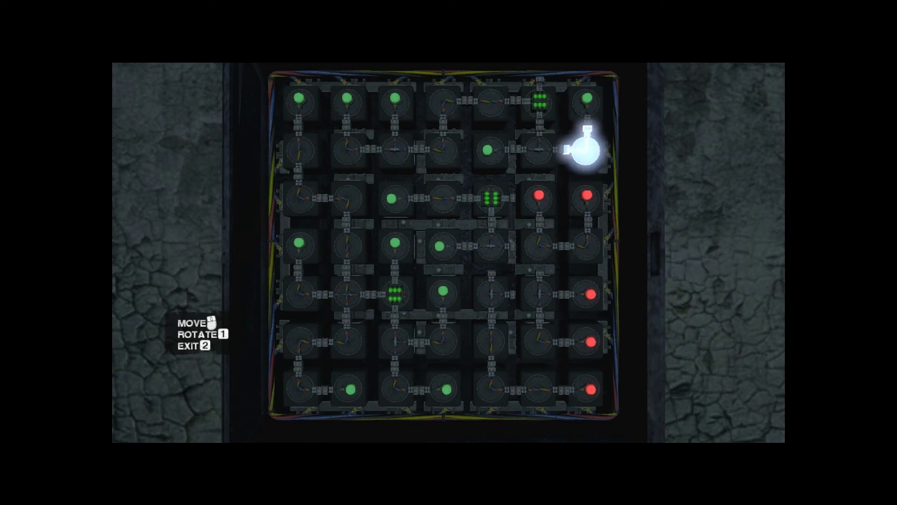
key(1)
key(1)
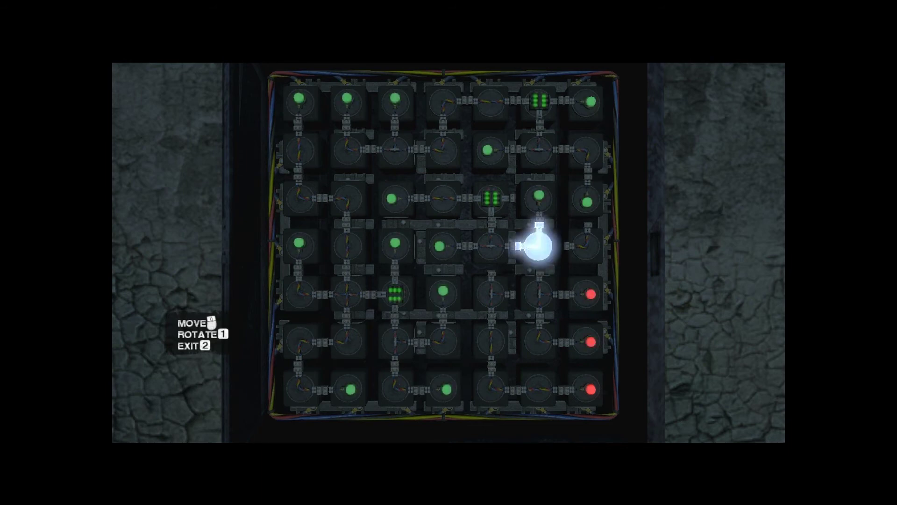
key(1)
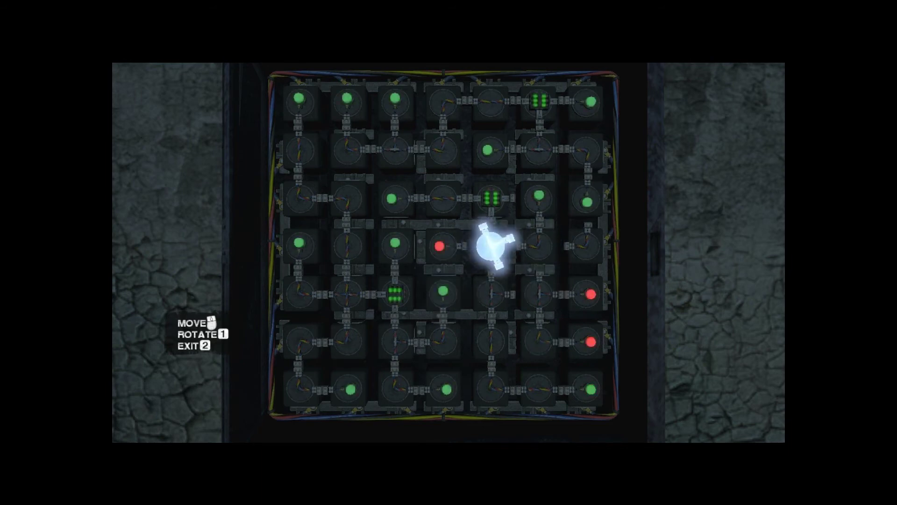
key(1)
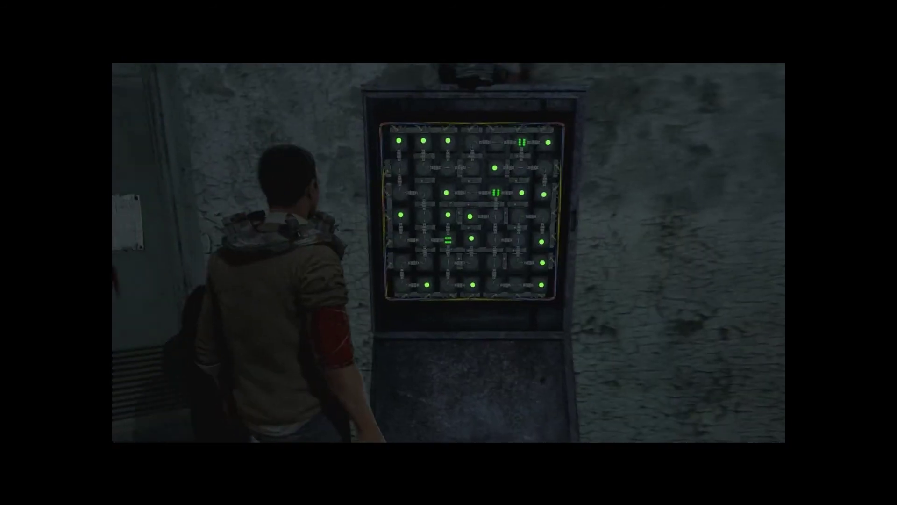
Step: Back out of the puzzle, cross the snowy courtyard, follow the alley, and enter the doorway
key(w)
key(w)
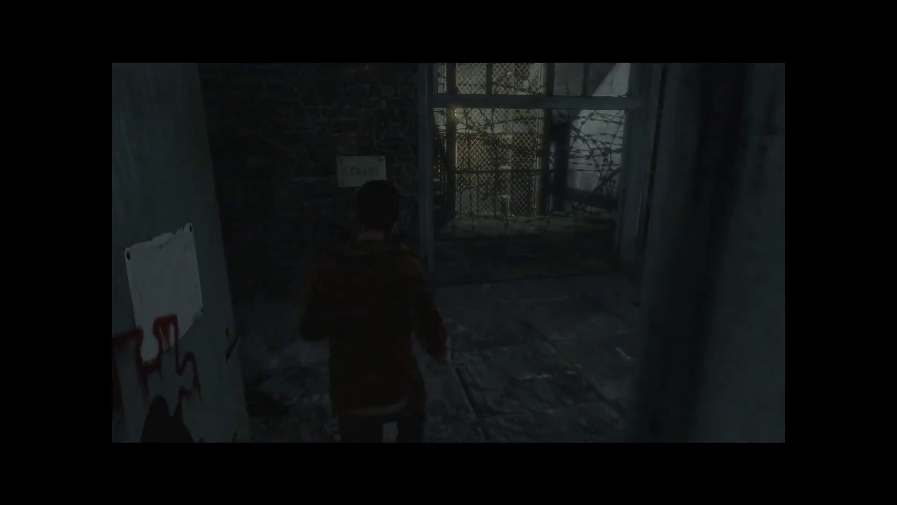
key(w)
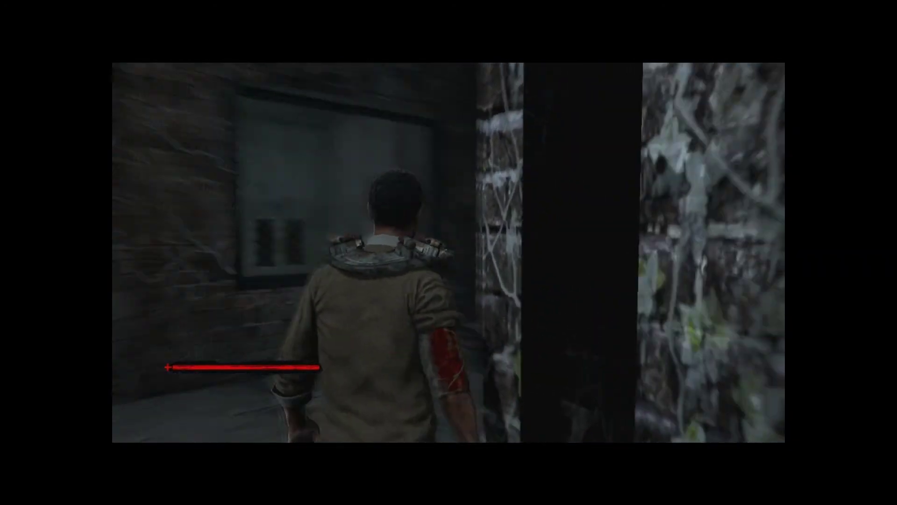
key(w)
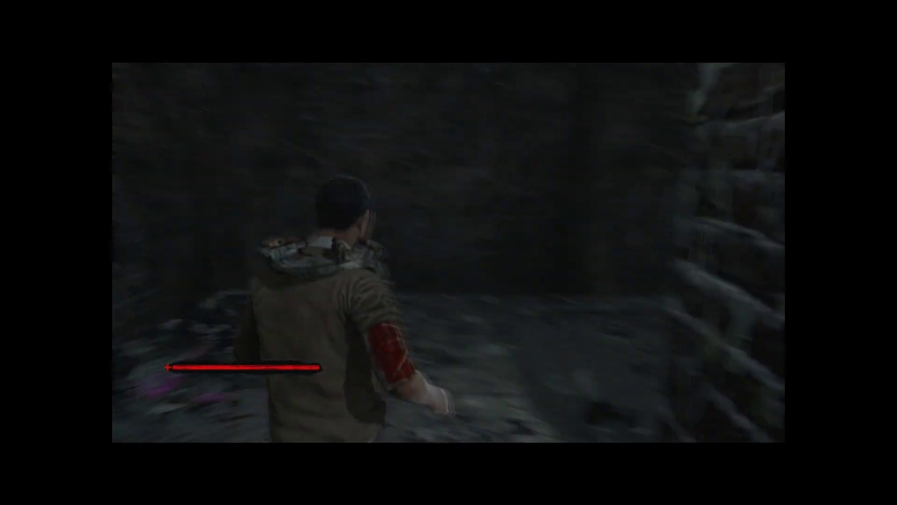
key(w)
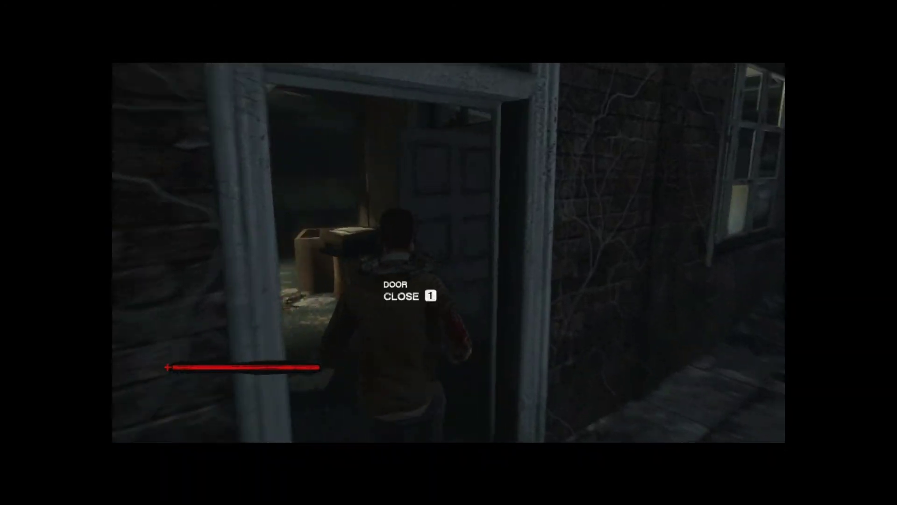
key(w)
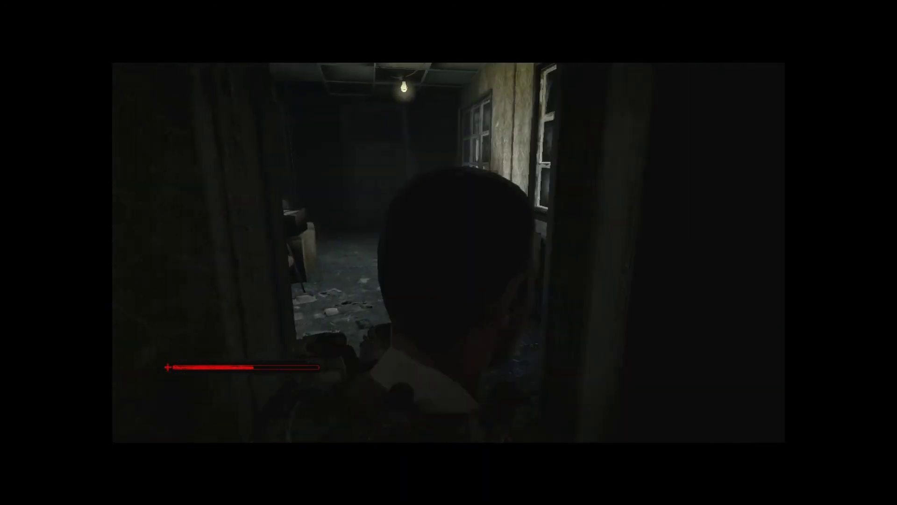
key(w)
Step: Push into the room, spring the trap, and keep running through the rooms
key(w)
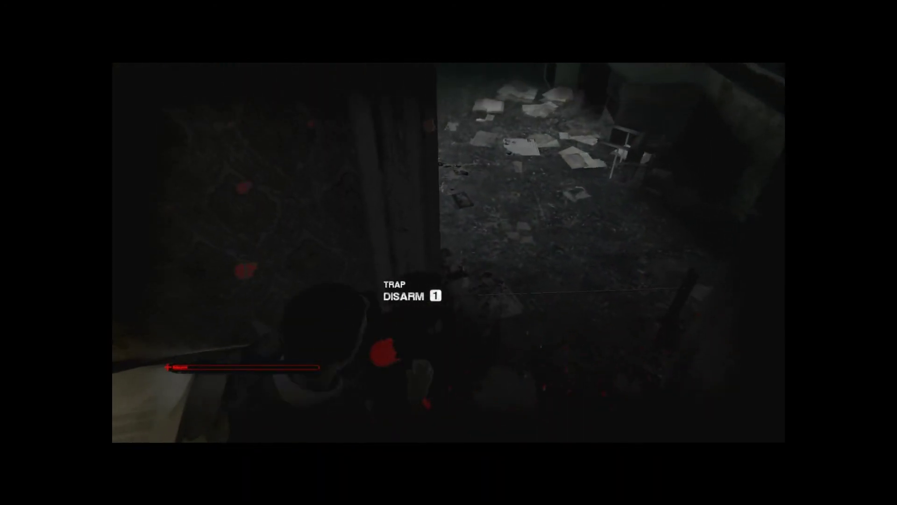
key(w)
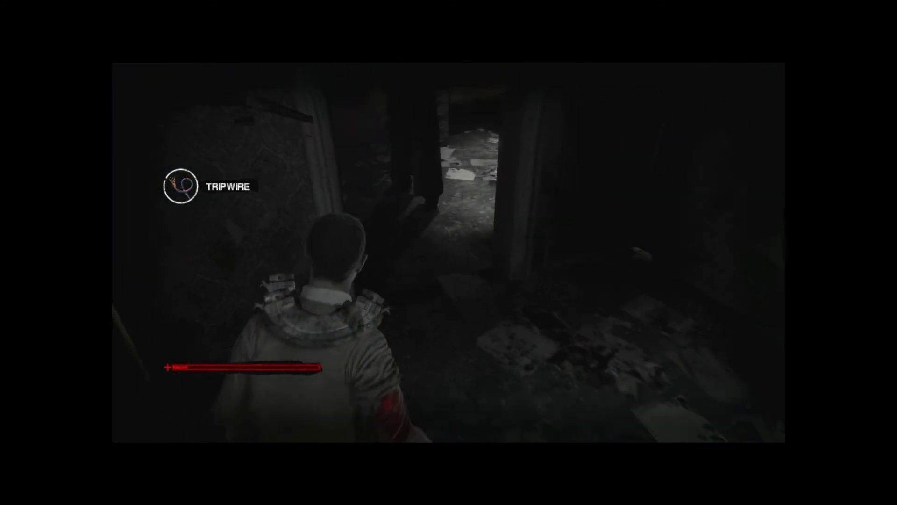
key(w)
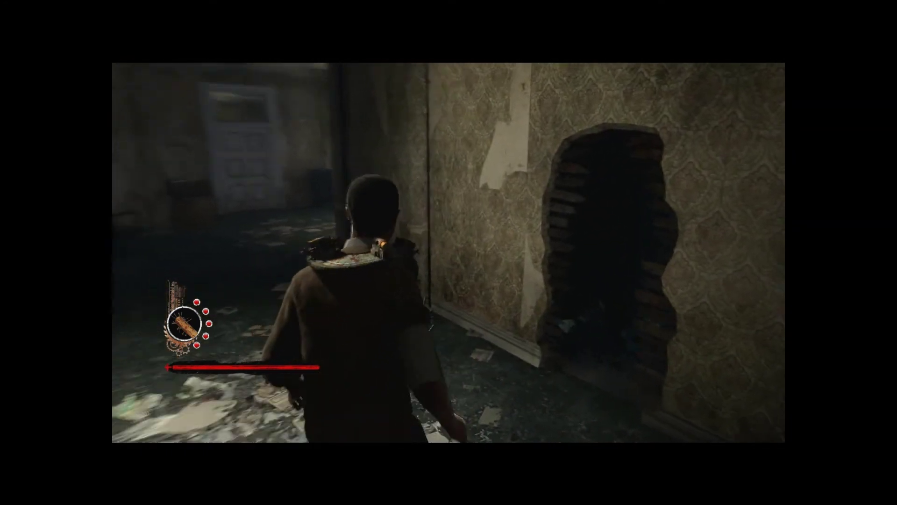
Step: Squeeze through the wall hole, disarm the trap for a tripwire, and grab the shotgun shell
key(1)
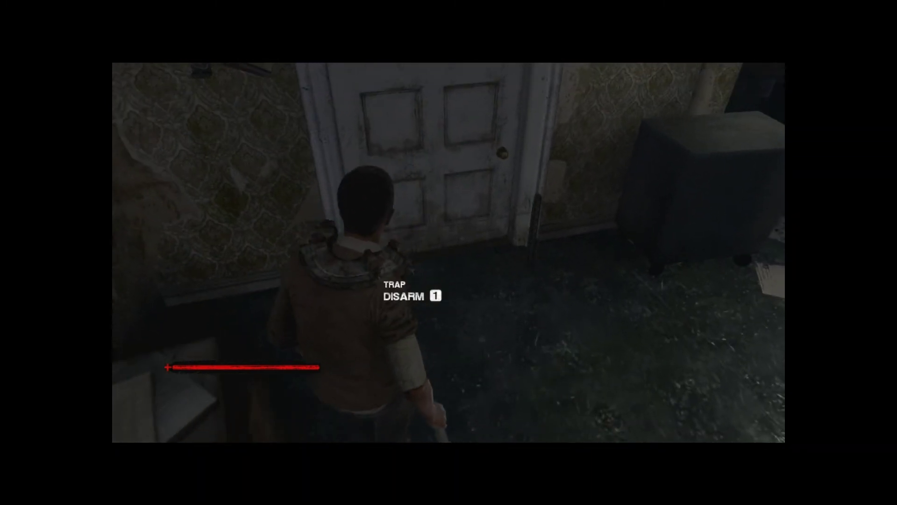
key(1)
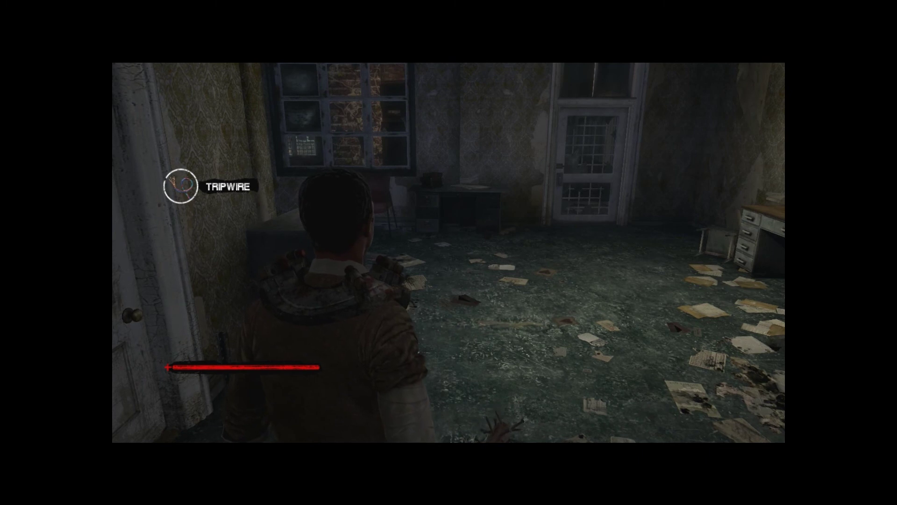
key(q)
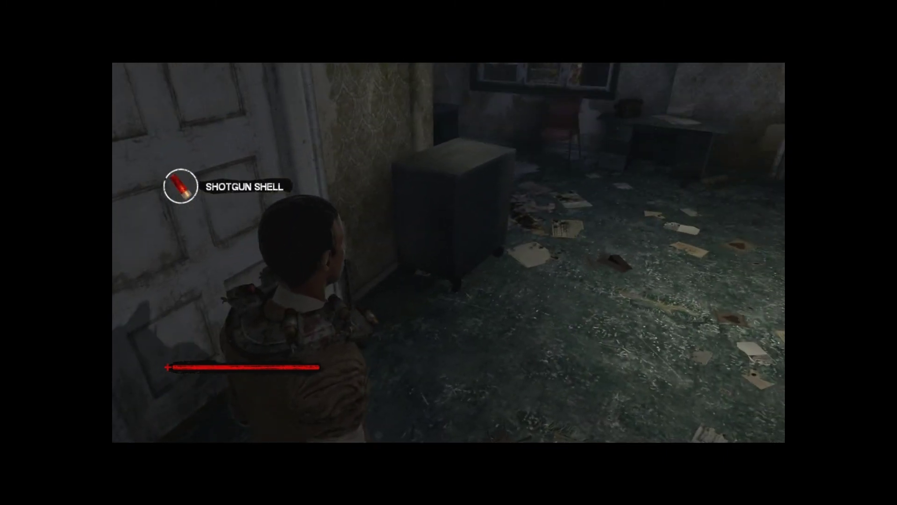